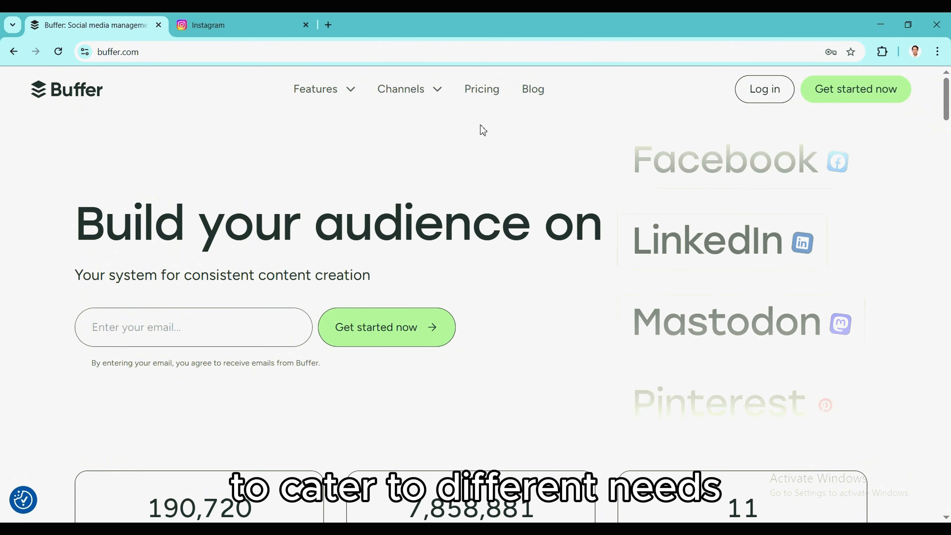
Open the pricing page and compare what the Free, Essentials and Team plans include.
left_click(483, 90)
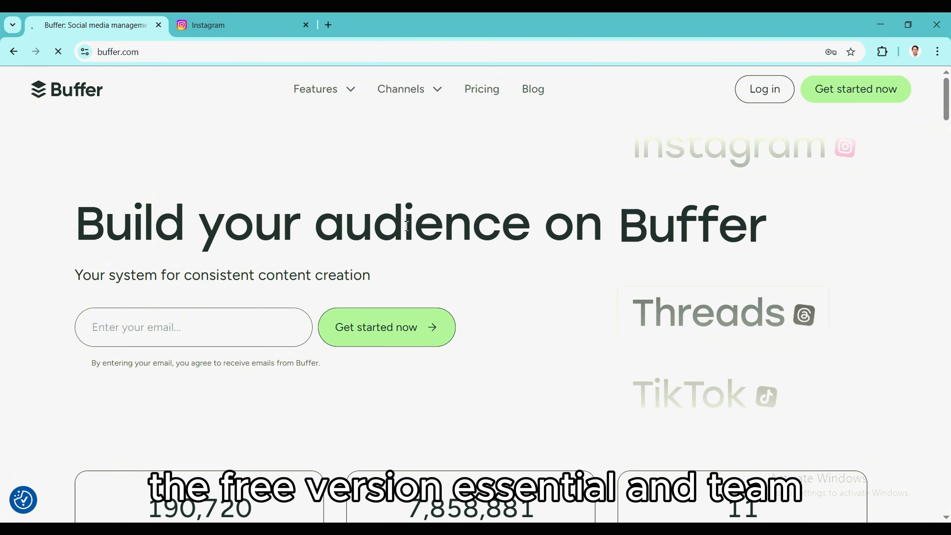
scroll(301, 285, "down", 3)
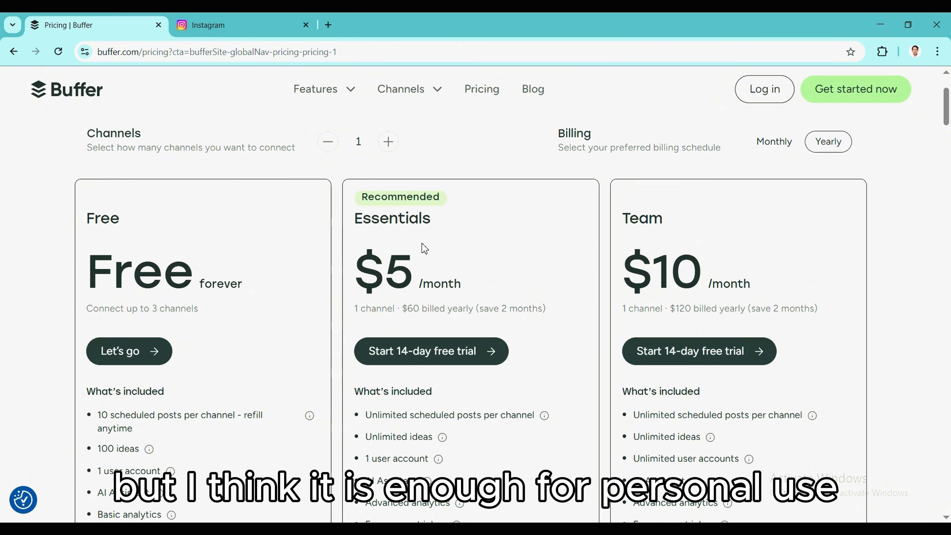
scroll(422, 249, "down", 3)
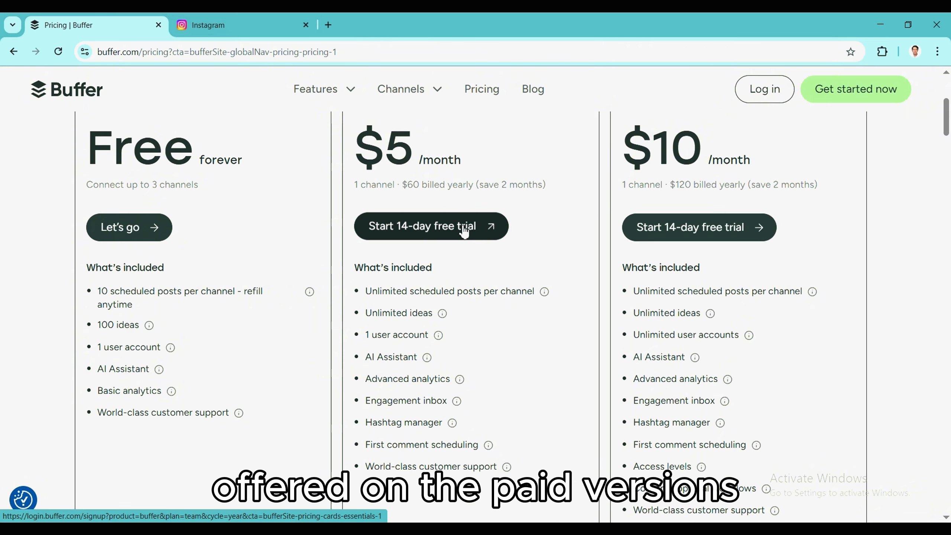
scroll(484, 247, "up", 5)
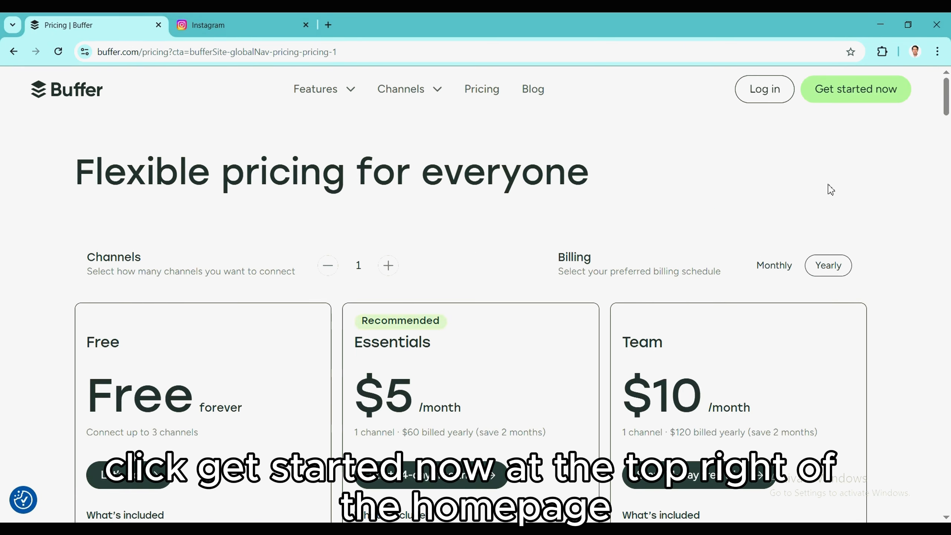
Open the account sign-up page and choose to log in with an existing account instead.
left_click(880, 93)
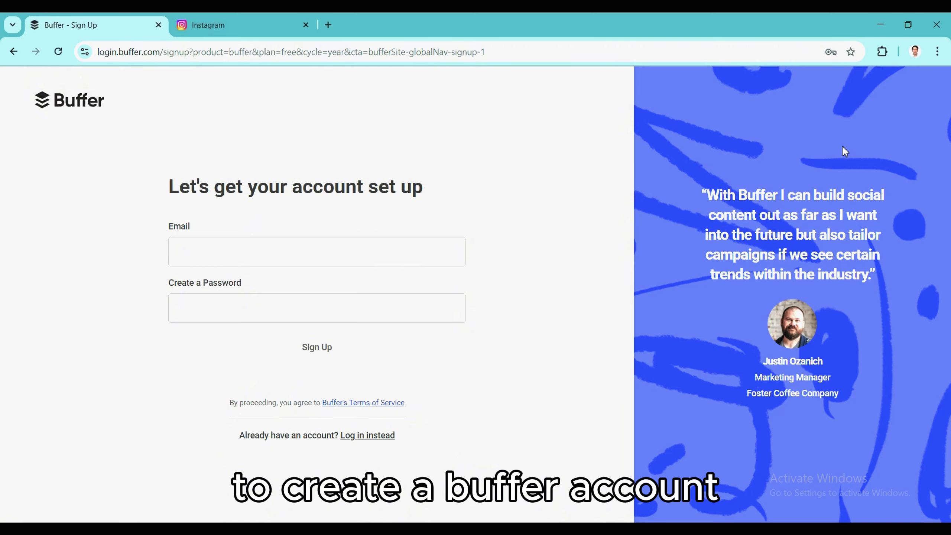
left_click(379, 441)
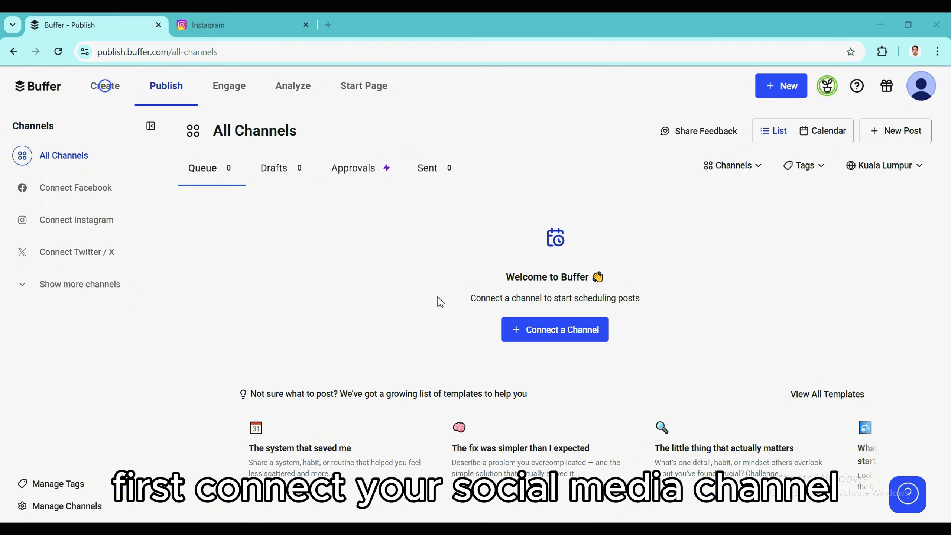
Connect a Professional Instagram account as a new channel and allow Buffer to access it.
left_click(554, 331)
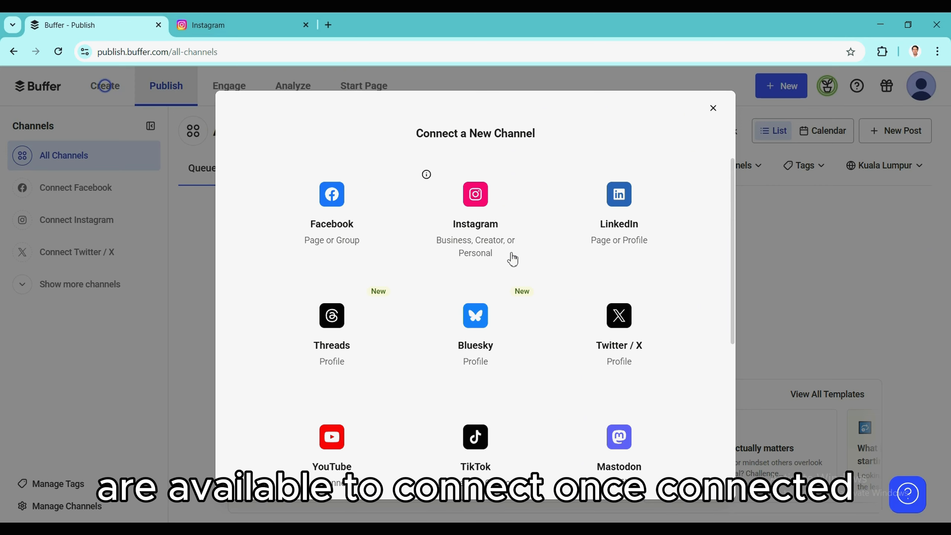
left_click(714, 108)
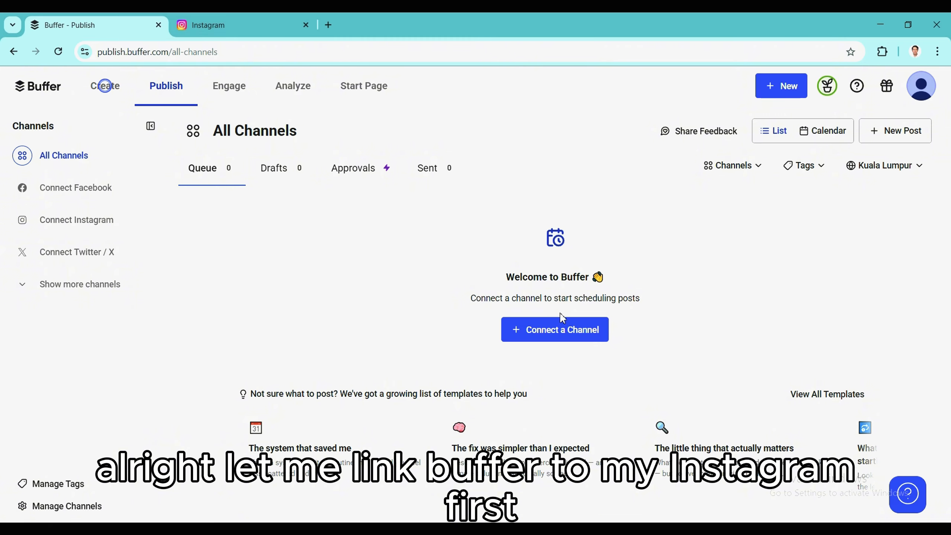
left_click(558, 333)
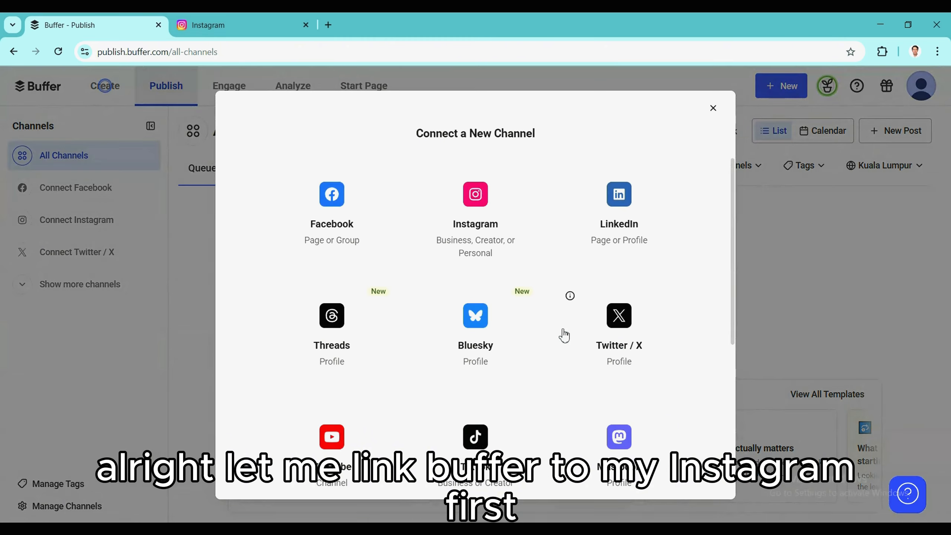
left_click(498, 238)
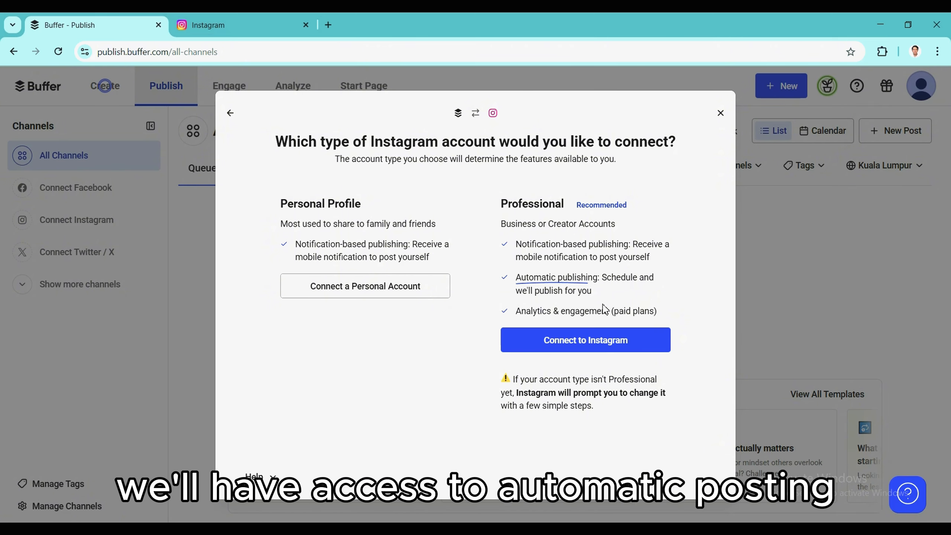
left_click(586, 340)
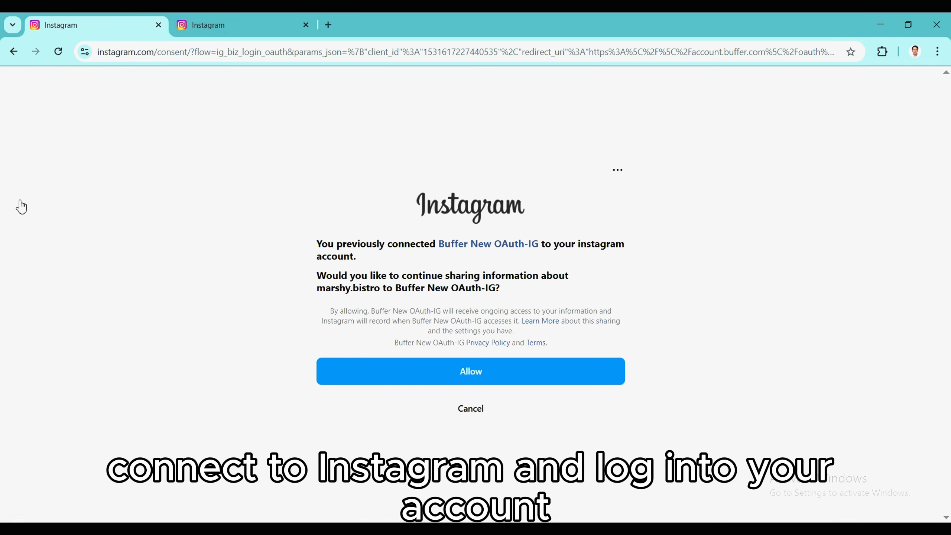
left_click(516, 373)
left_click(692, 483)
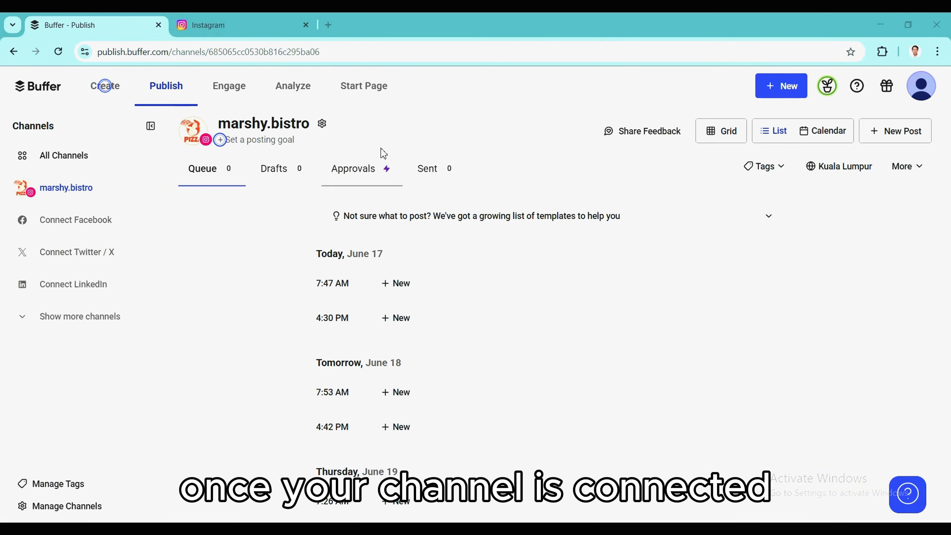
Start a new post on June 24 in the Instagram channel's monthly calendar.
left_click(836, 135)
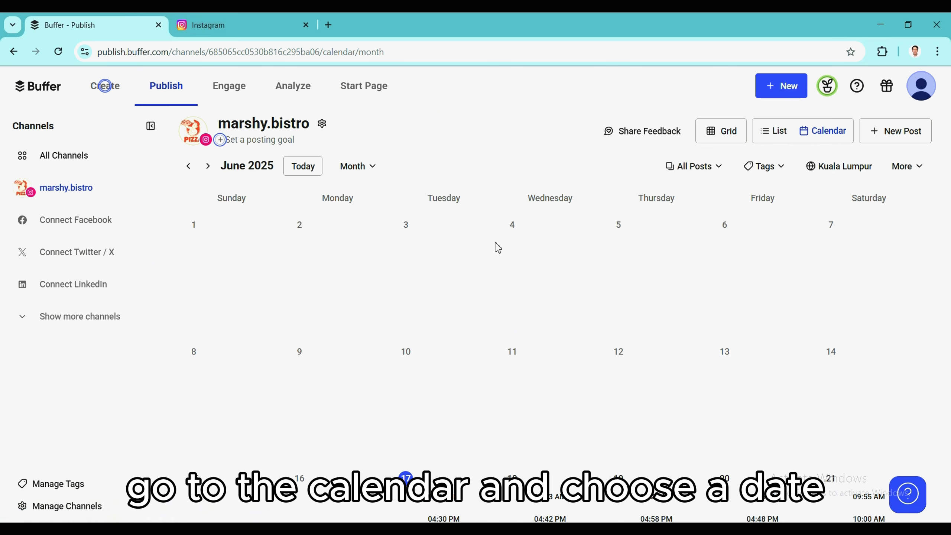
scroll(494, 260, "down", 2)
scroll(494, 260, "down", 3)
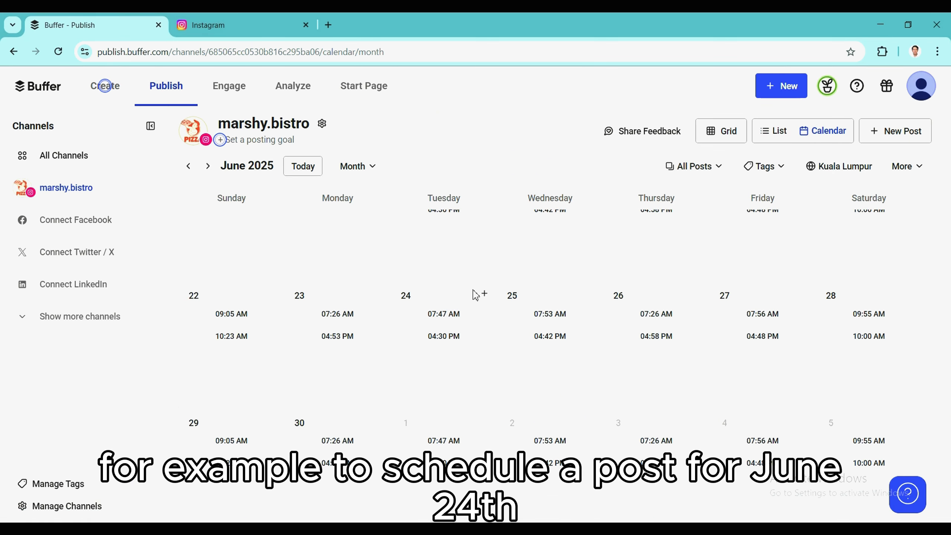
left_click(484, 294)
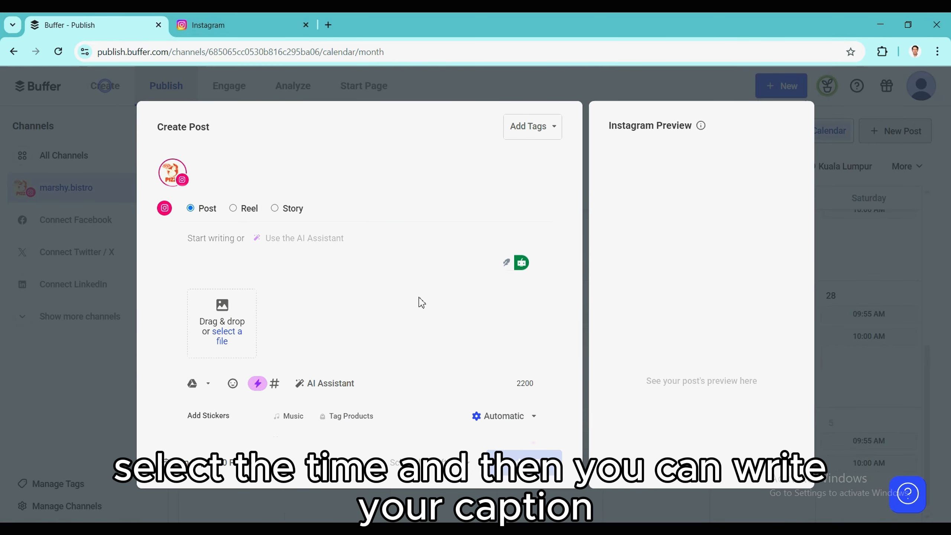
Write the post caption "Welcome to Marshy Bistro!" and end it with a heart-eyes emoji.
type("Welcome ")
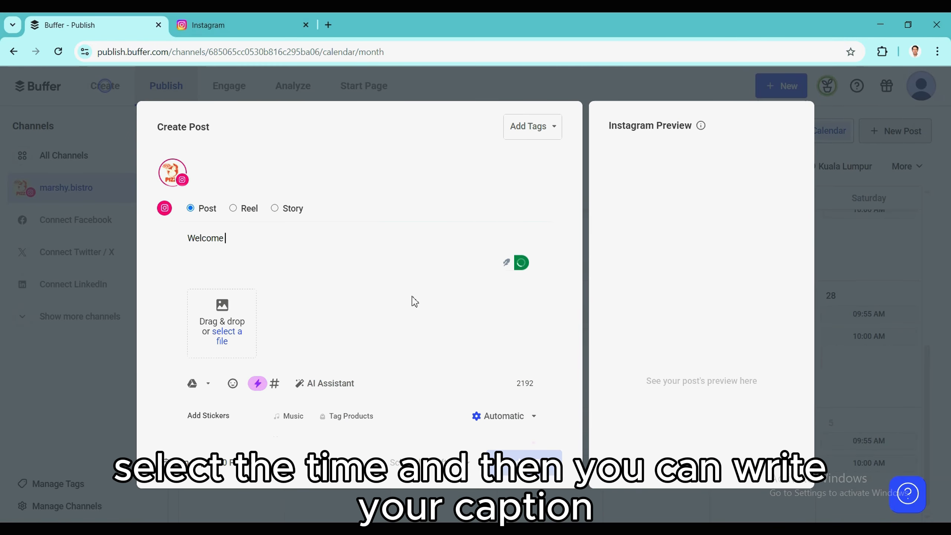
type("to Marshy Bistro!")
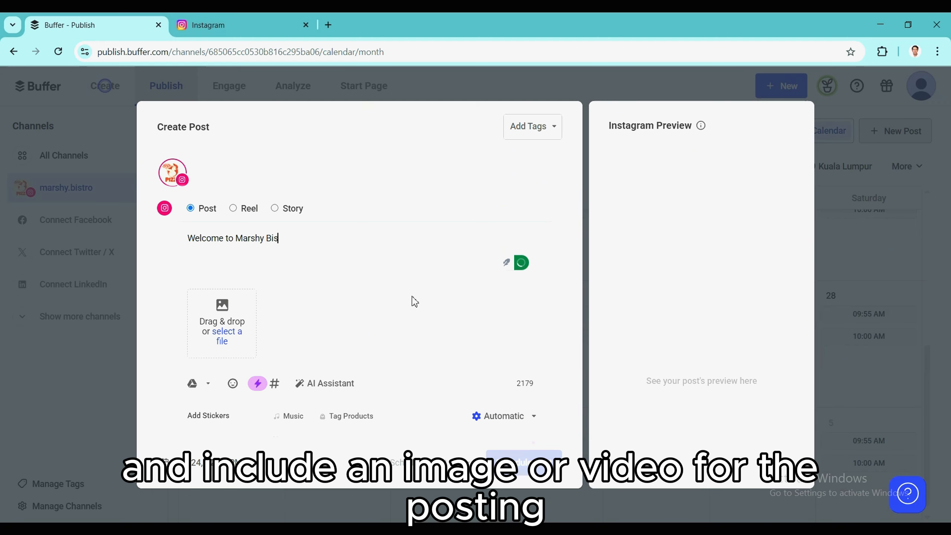
left_click(232, 383)
left_click(164, 184)
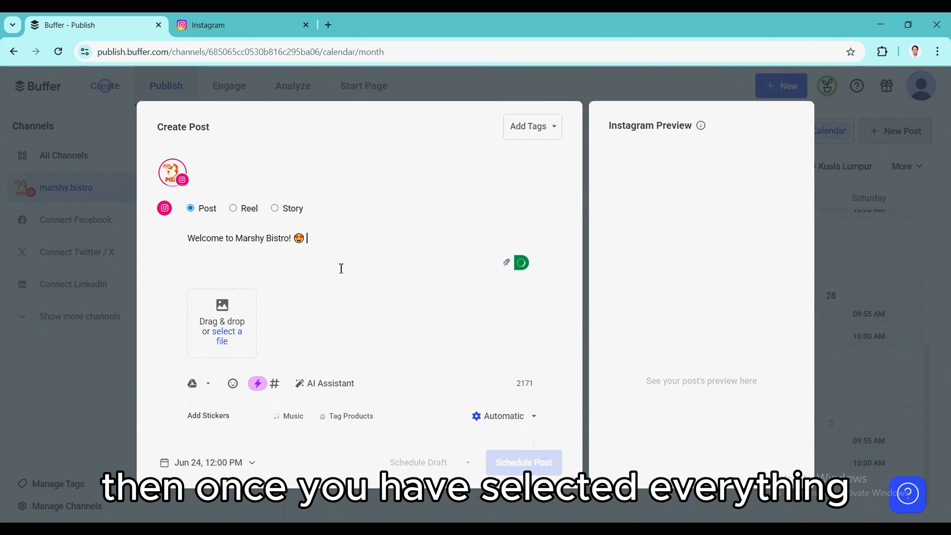
Attach the pizza logo image from the Downloads folder to the post.
left_click(226, 309)
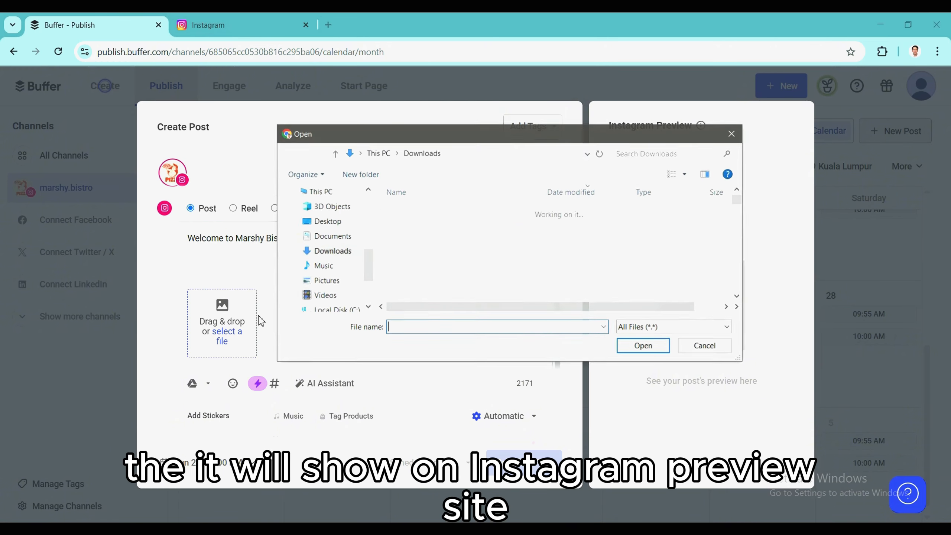
left_click(427, 269)
left_click(633, 346)
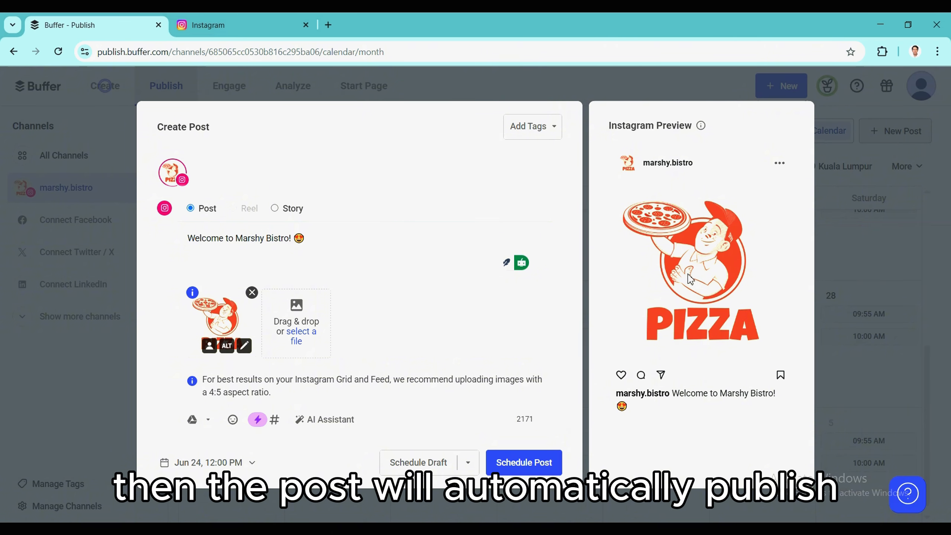
Schedule the post for Jun 24, 12:00 PM, and publish it immediately from its calendar entry.
left_click(542, 461)
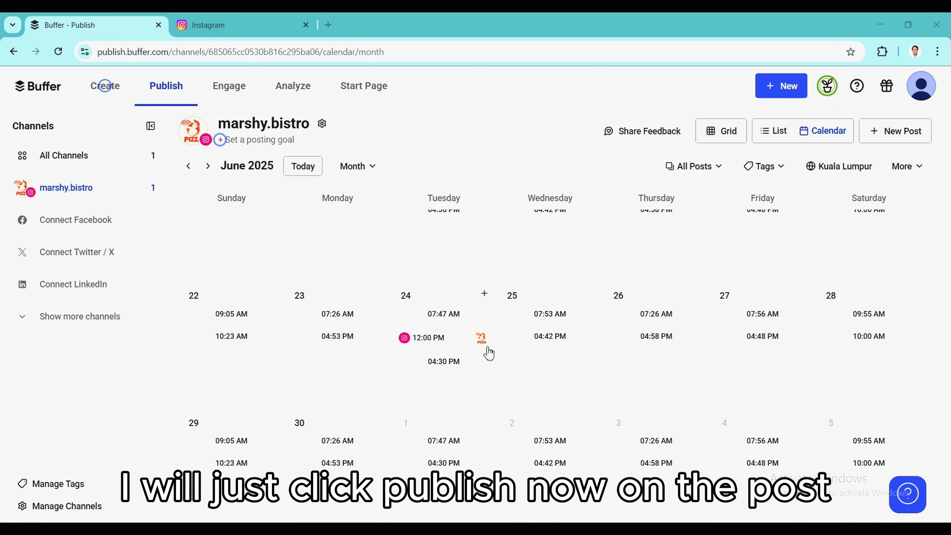
mouse_move(452, 351)
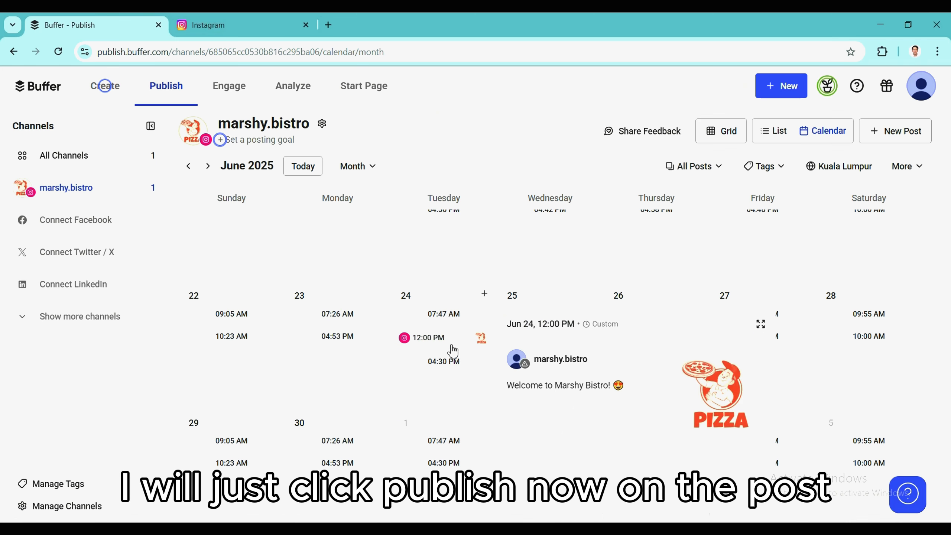
left_click(686, 495)
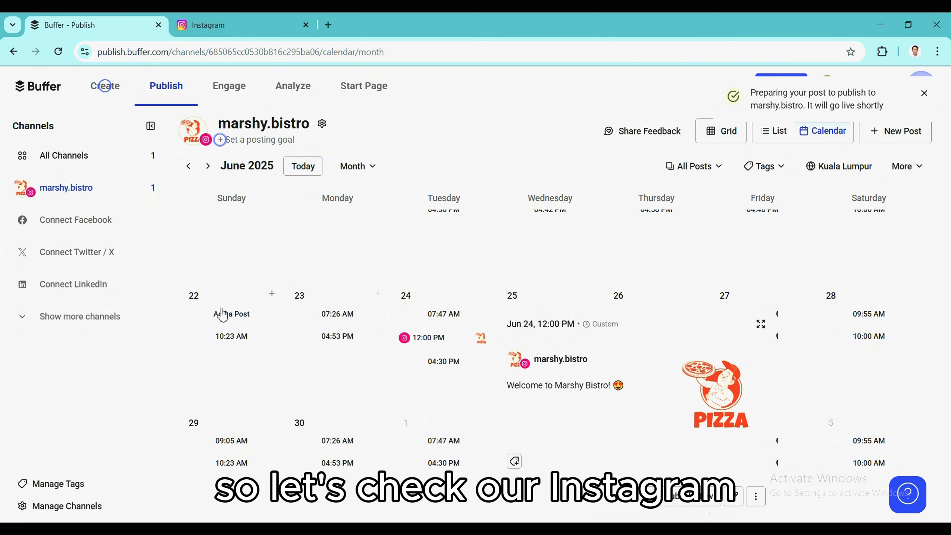
Switch to Instagram, reload the marshy.bistro profile and open the pizza logo post to check it.
left_click(254, 18)
left_click(58, 51)
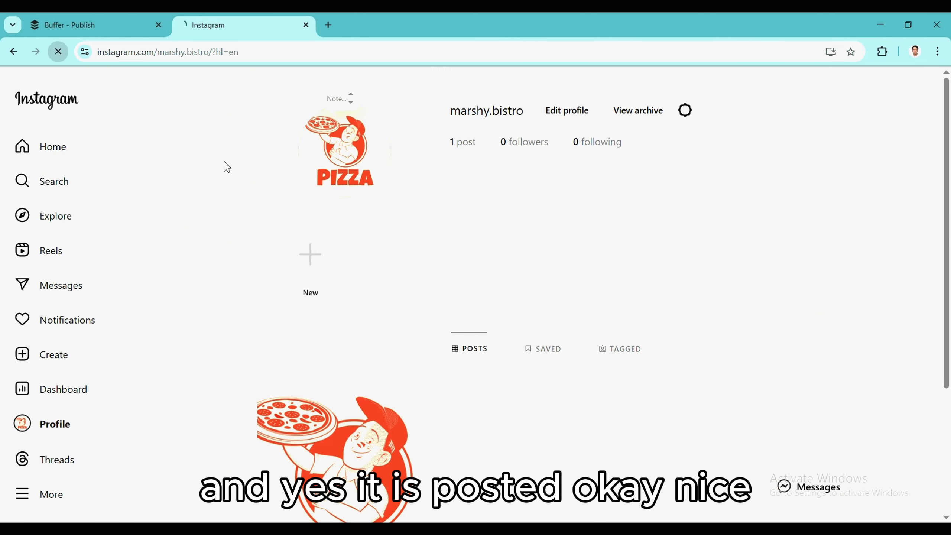
scroll(352, 284, "down", 3)
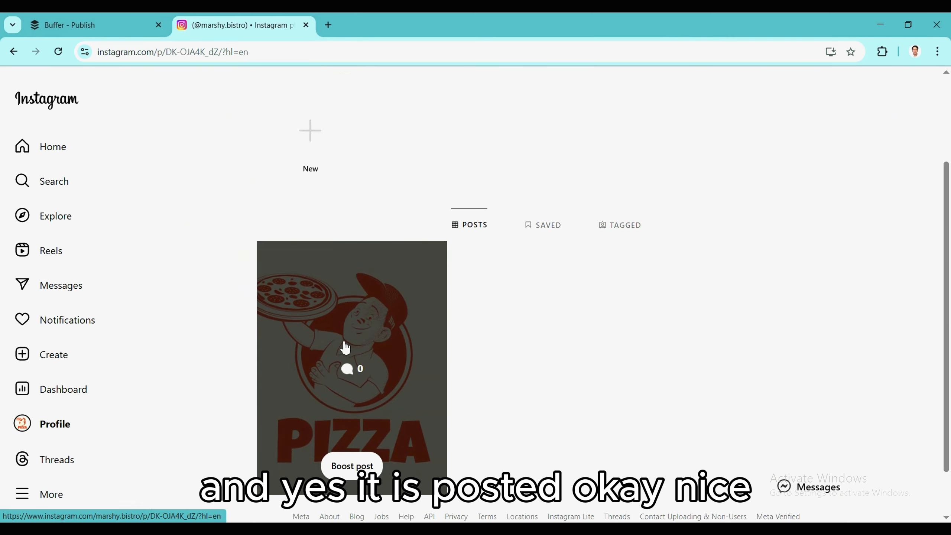
left_click(346, 350)
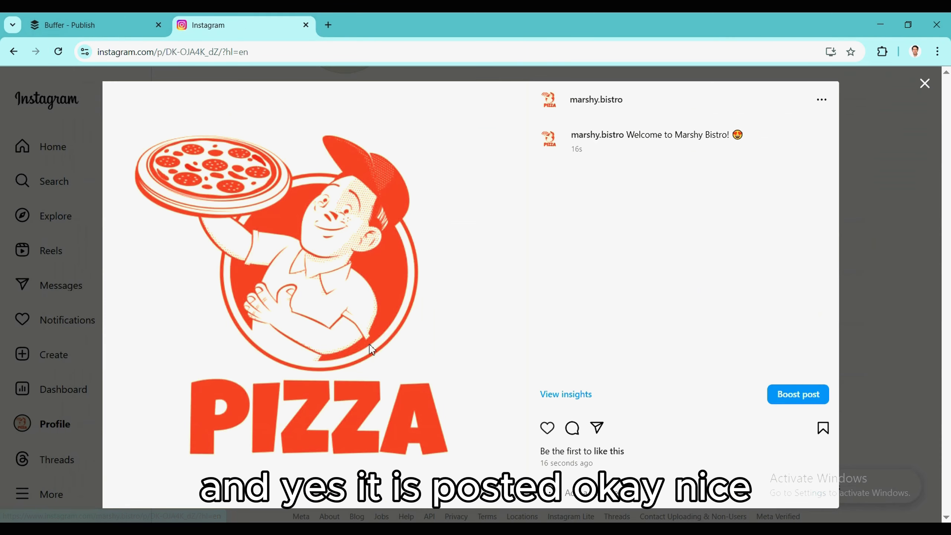
Switch back to Buffer and create a Start Page from the Pizza template, named Marshy Bistro.
left_click(100, 24)
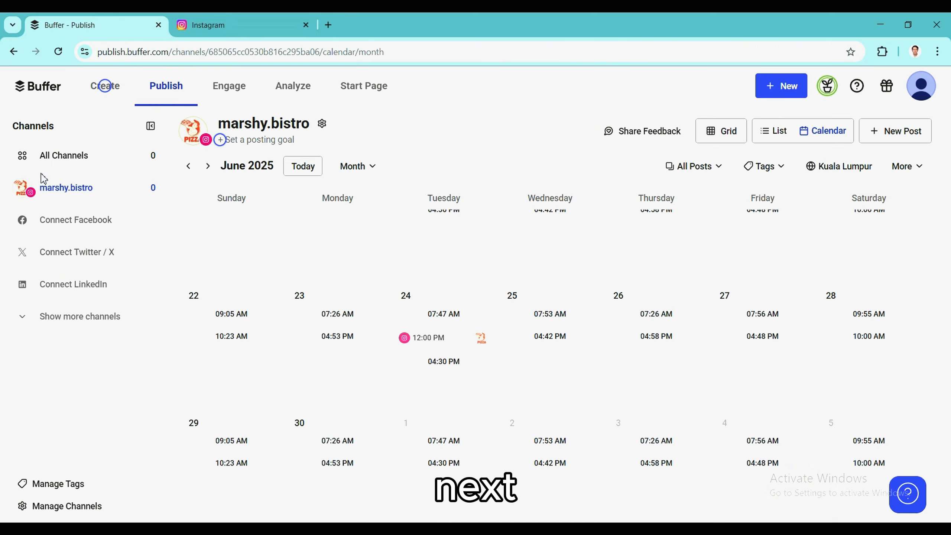
left_click(371, 98)
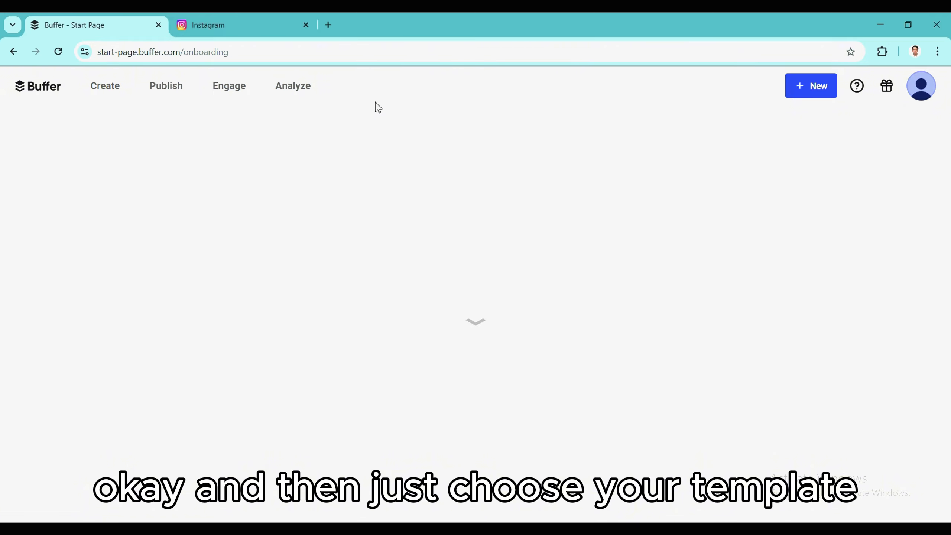
scroll(576, 199, "down", 3)
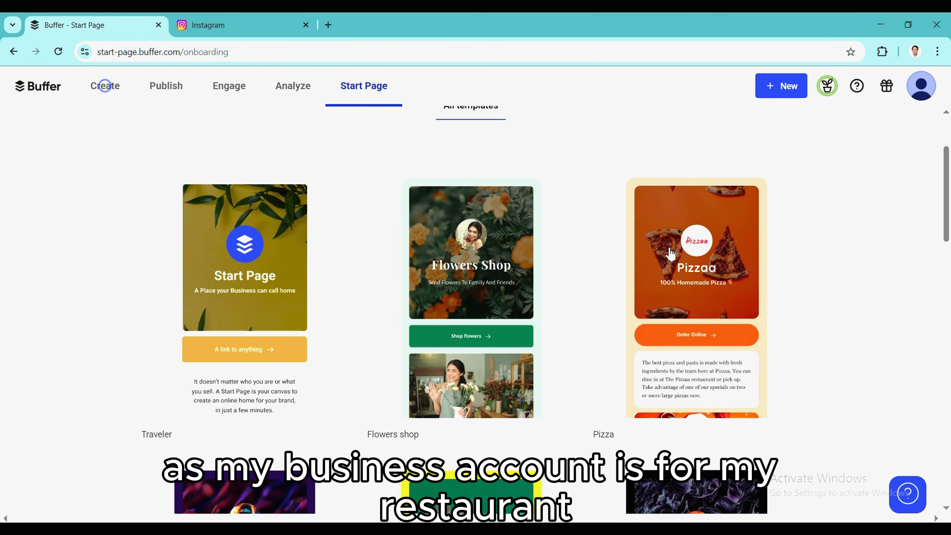
left_click(670, 250)
left_click(475, 302)
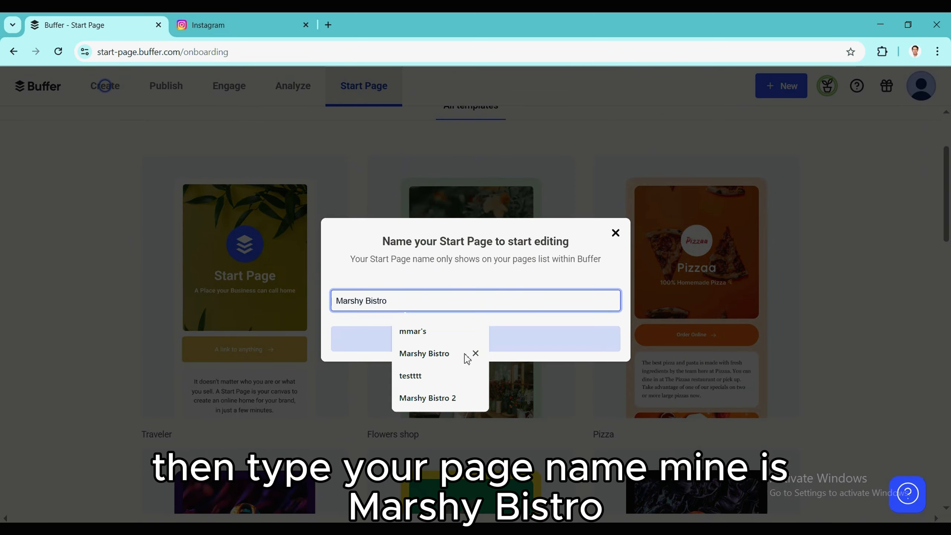
left_click(456, 356)
left_click(471, 339)
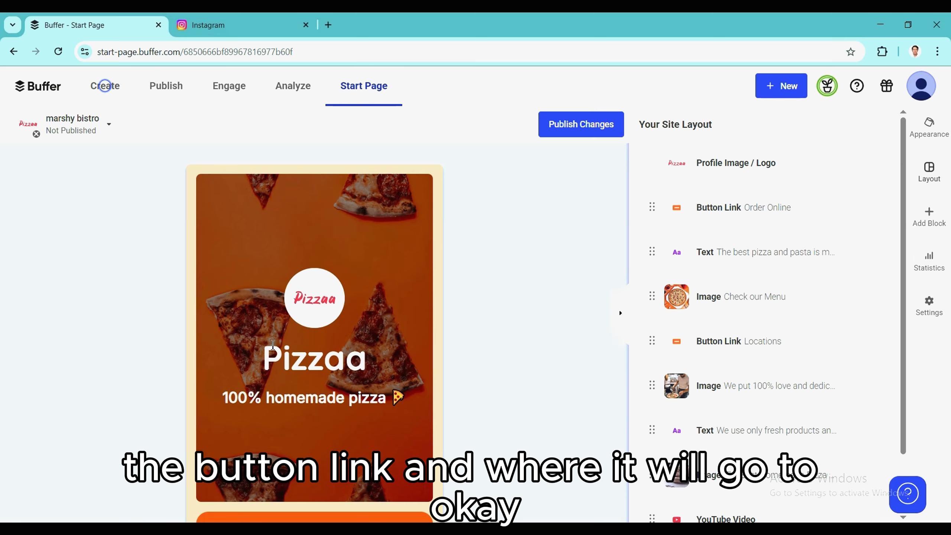
Set the link of the Order Online button block to whatsapp.com.
scroll(318, 314, "down", 5)
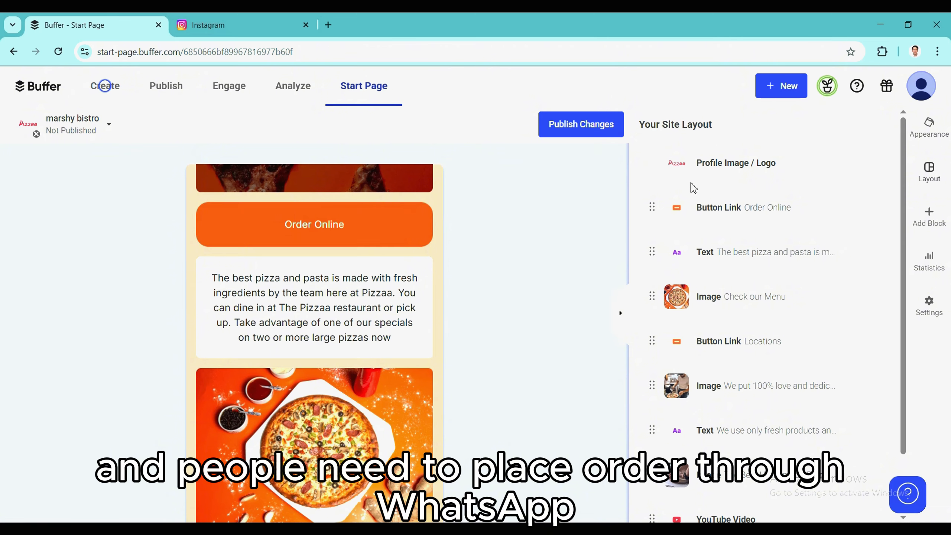
left_click(650, 215)
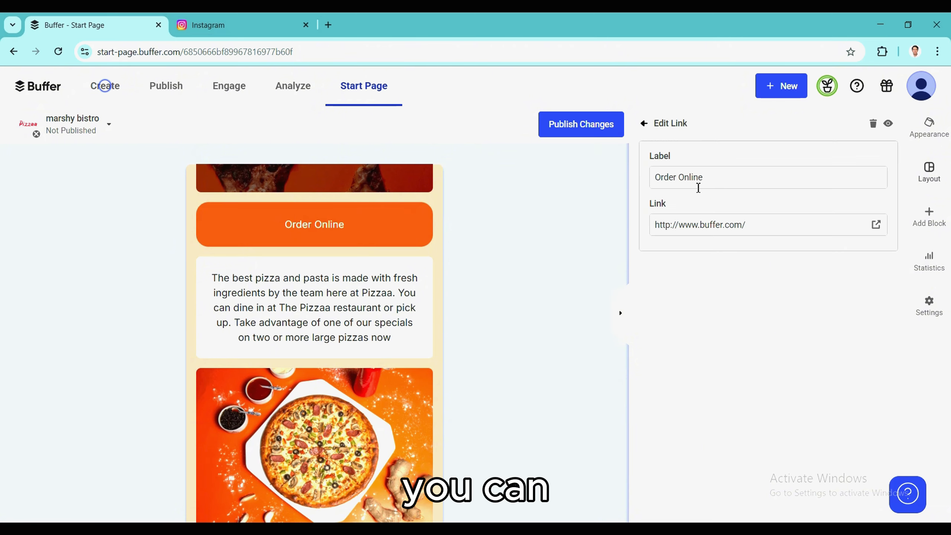
left_click(744, 230)
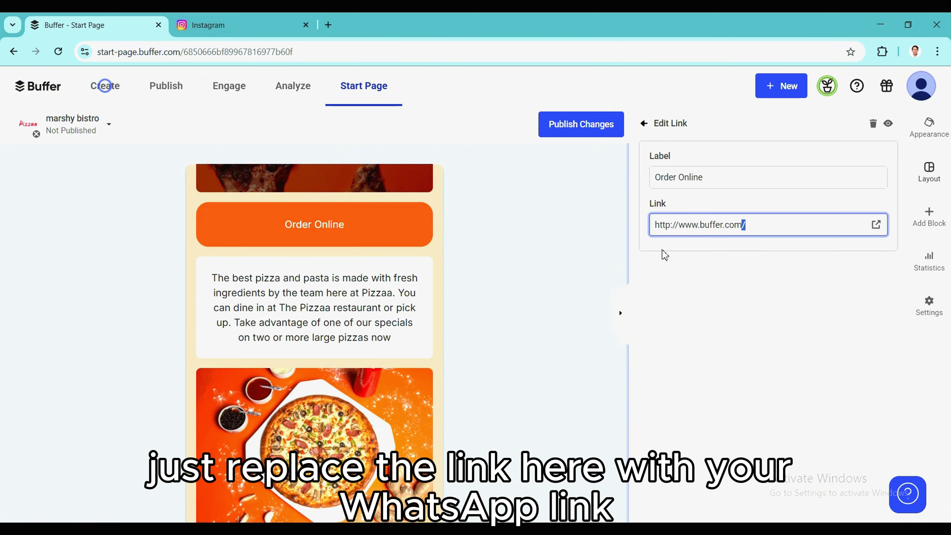
key("ctrl+a")
type("wga")
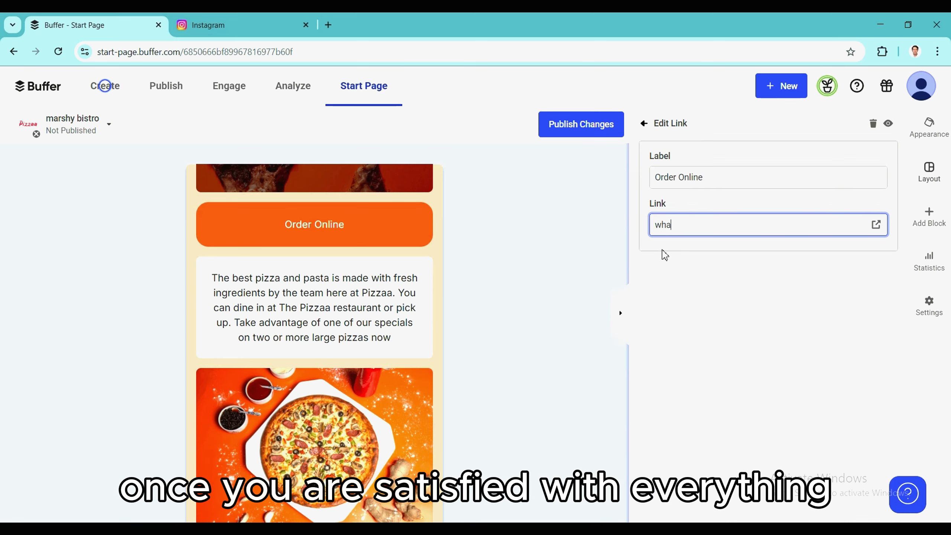
type("tsapp.com")
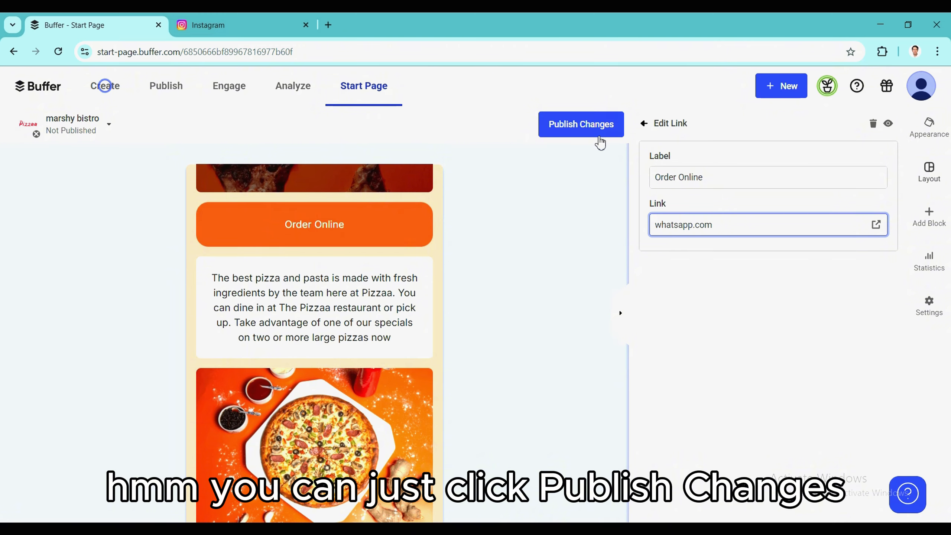
Publish the Start Page under the domain name marshybistro.start.page.
left_click(590, 130)
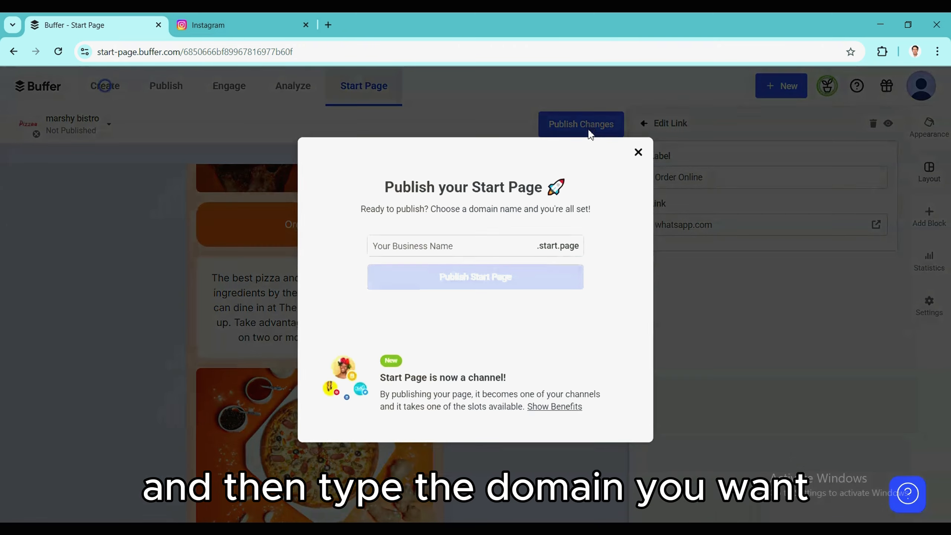
left_click(463, 241)
type("mar")
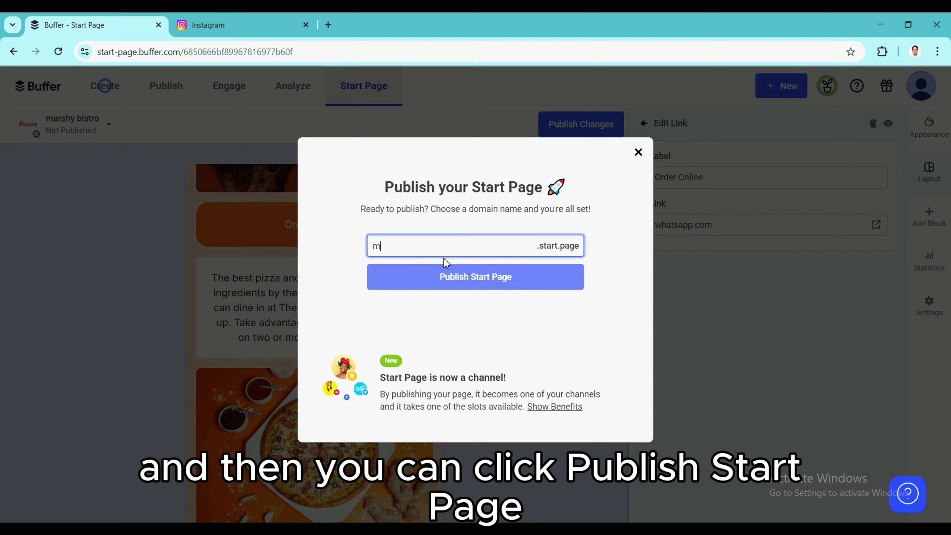
key("BackSpace")
type("a")
key("BackSpace")
type("m")
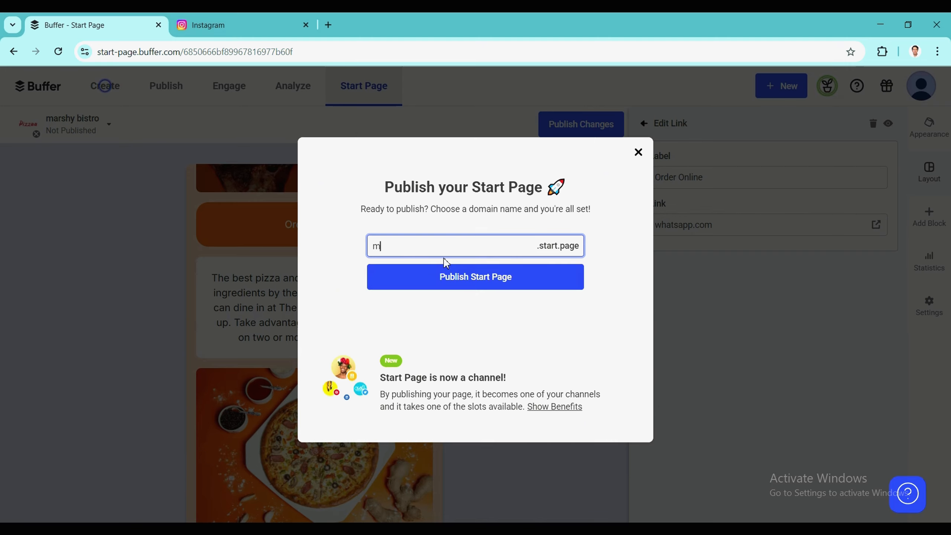
type("a")
type("bistro")
left_click(463, 291)
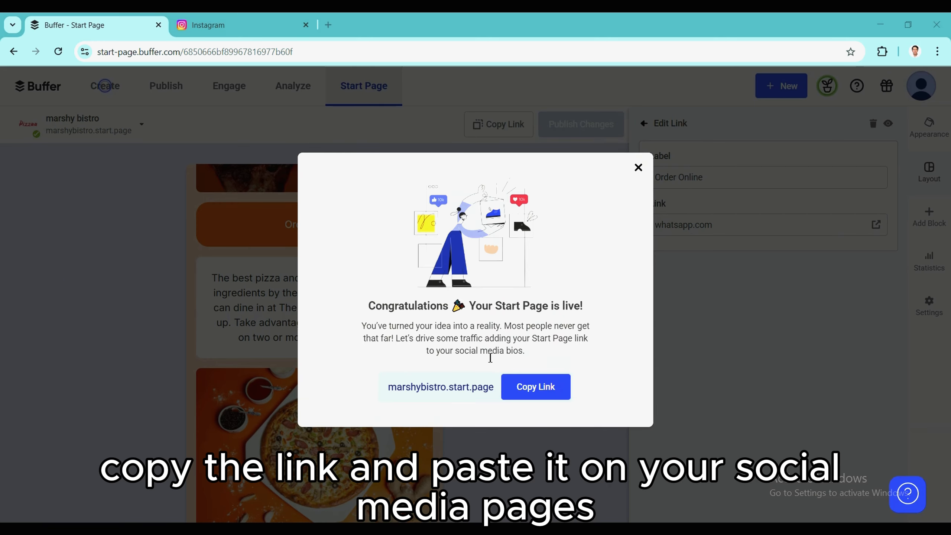
left_click(531, 391)
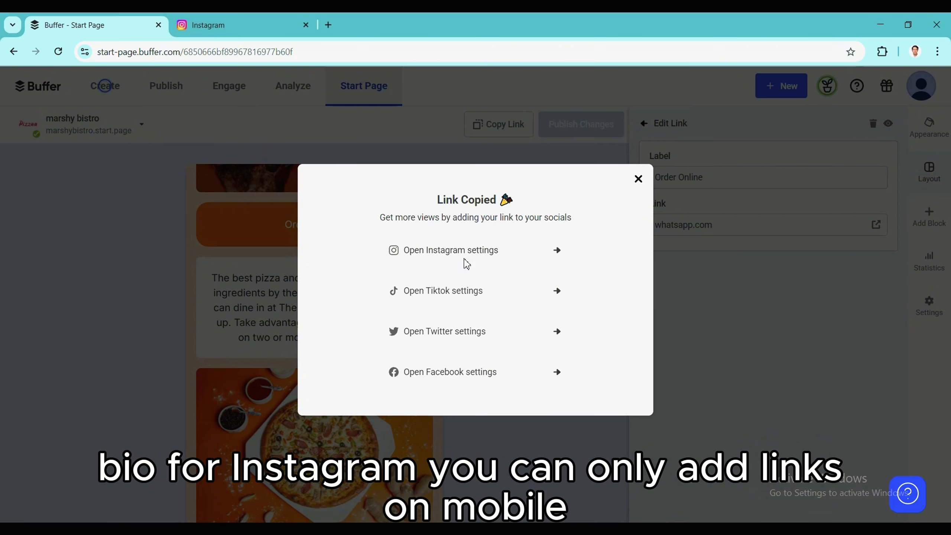
left_click(467, 263)
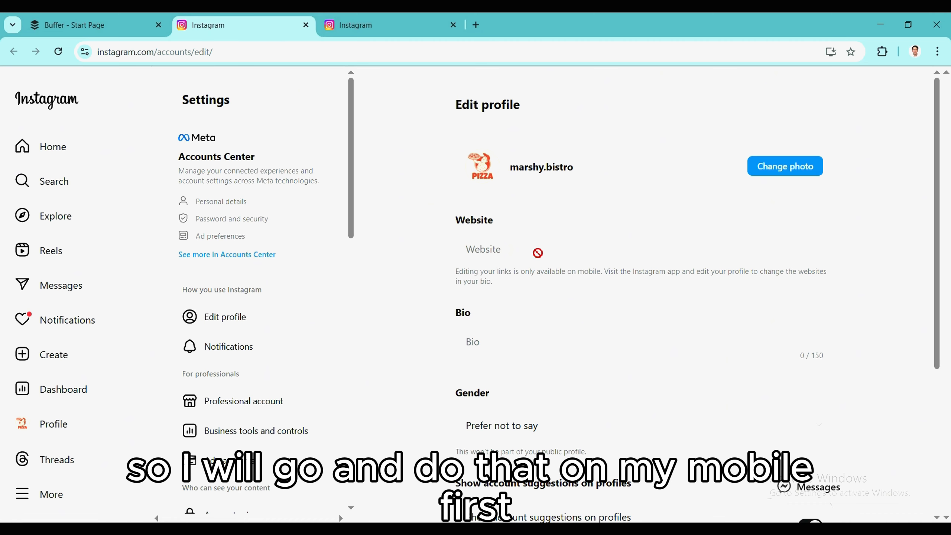
key("ctrl+w")
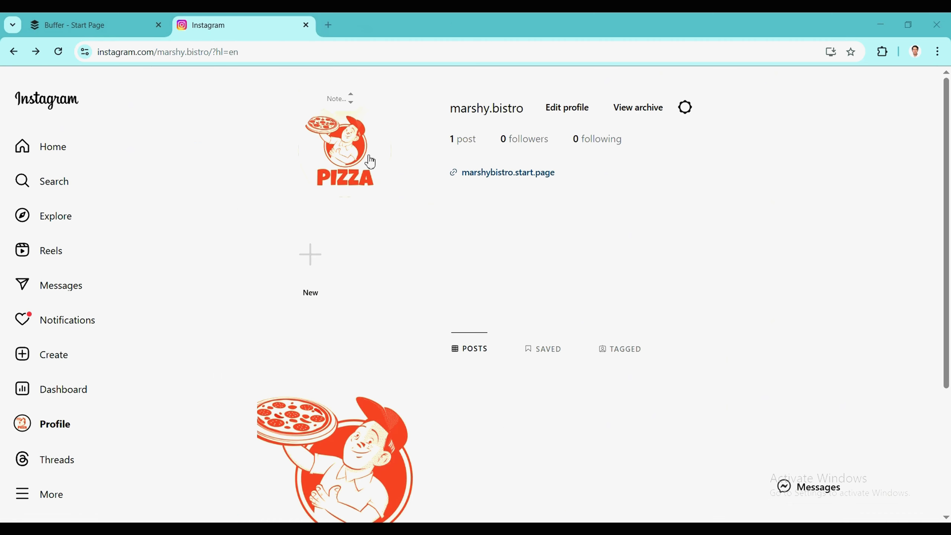
Open the marshybistro.start.page link from the Instagram profile and look through the live page.
left_click(511, 176)
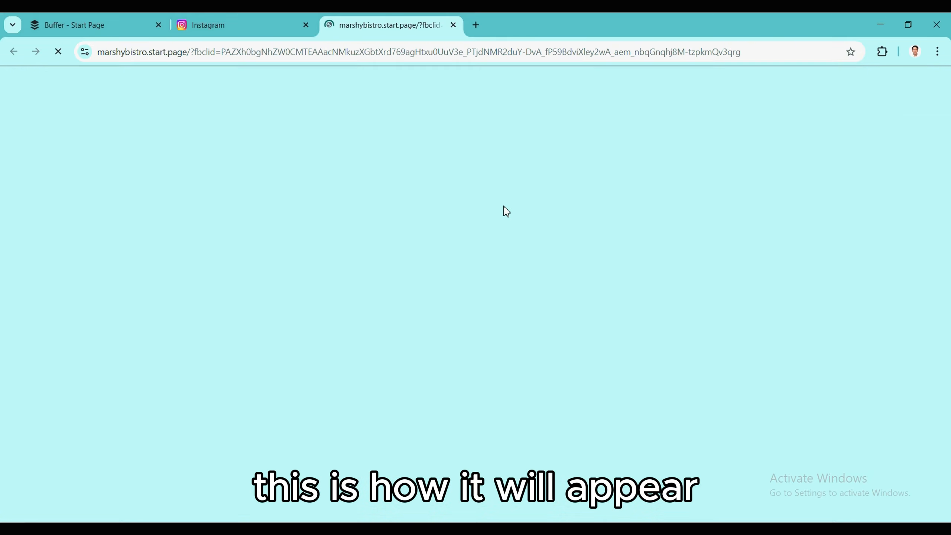
scroll(385, 184, "down", 3)
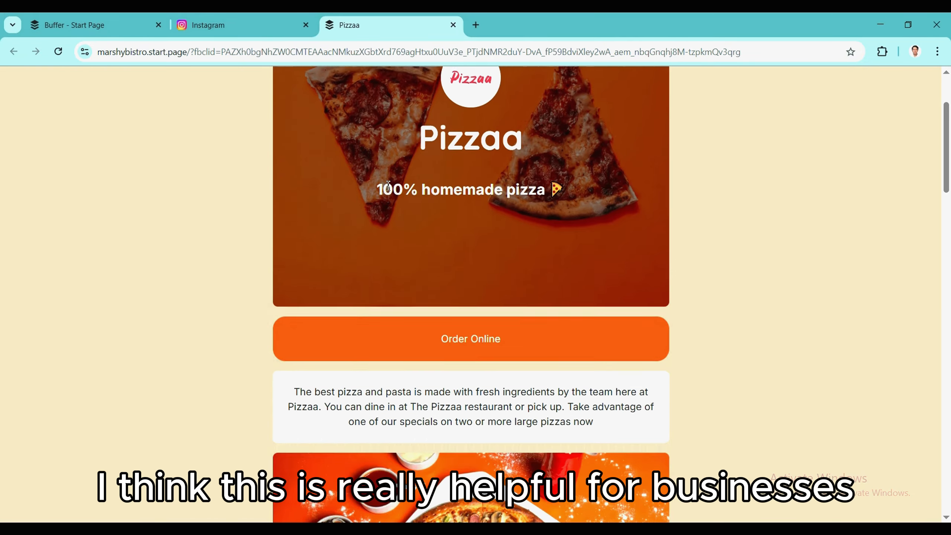
scroll(388, 186, "down", 20)
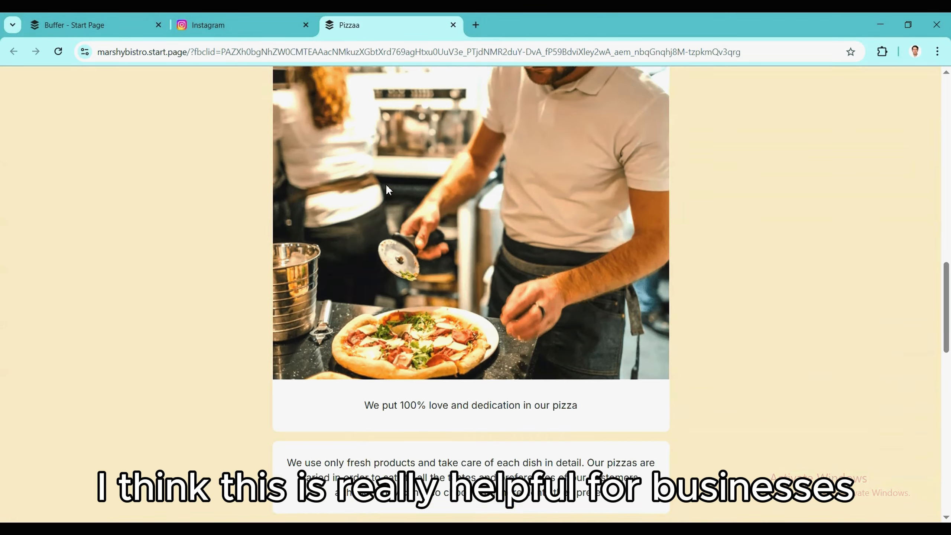
scroll(385, 186, "down", 3)
scroll(386, 189, "up", 20)
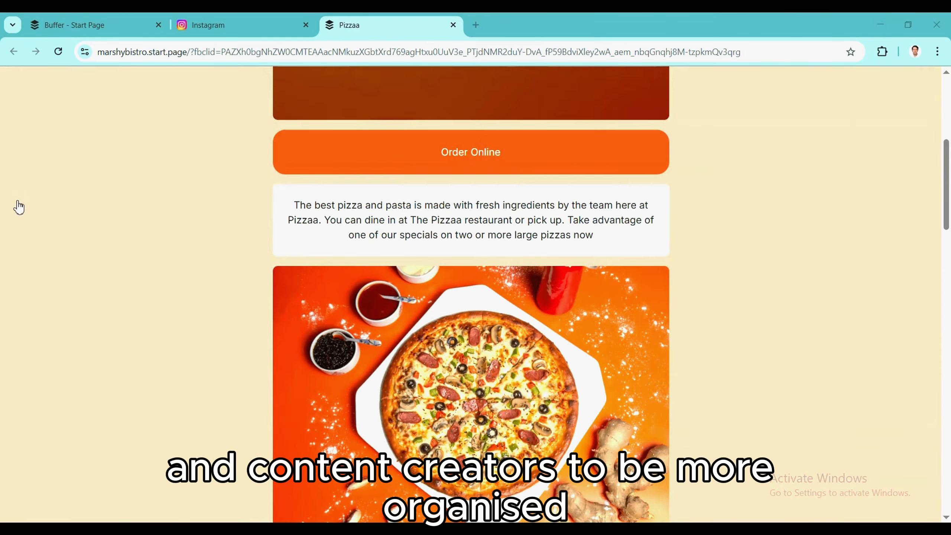